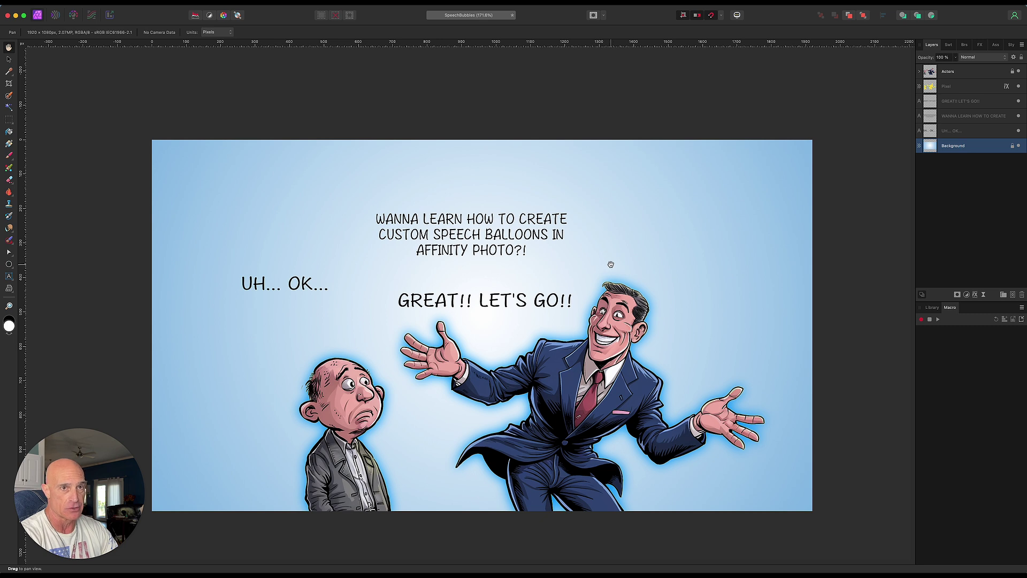
Add a new pixel layer directly above Background, place it in its own group and expand that group.
click(1014, 294)
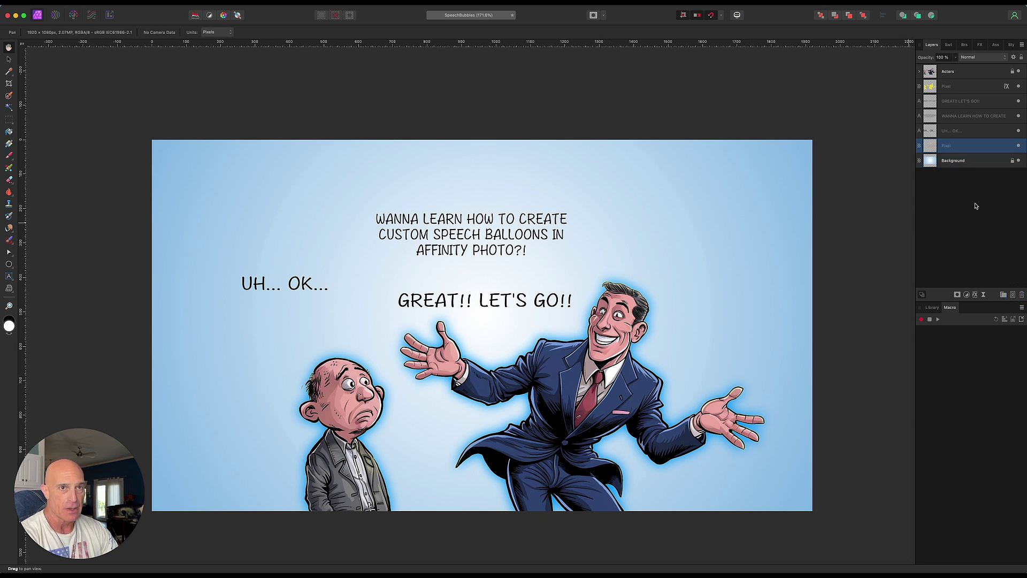
right_click(967, 150)
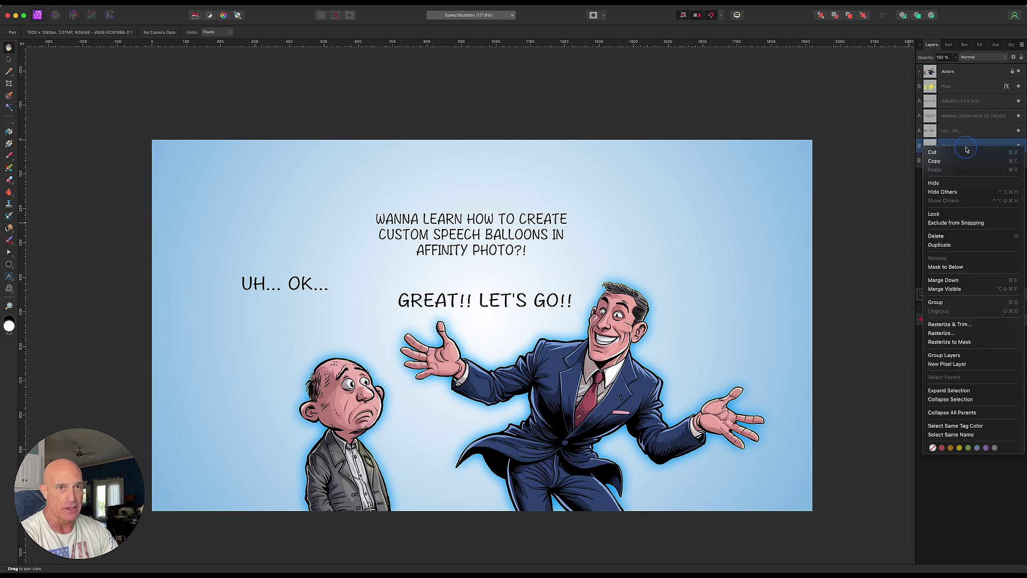
click(952, 302)
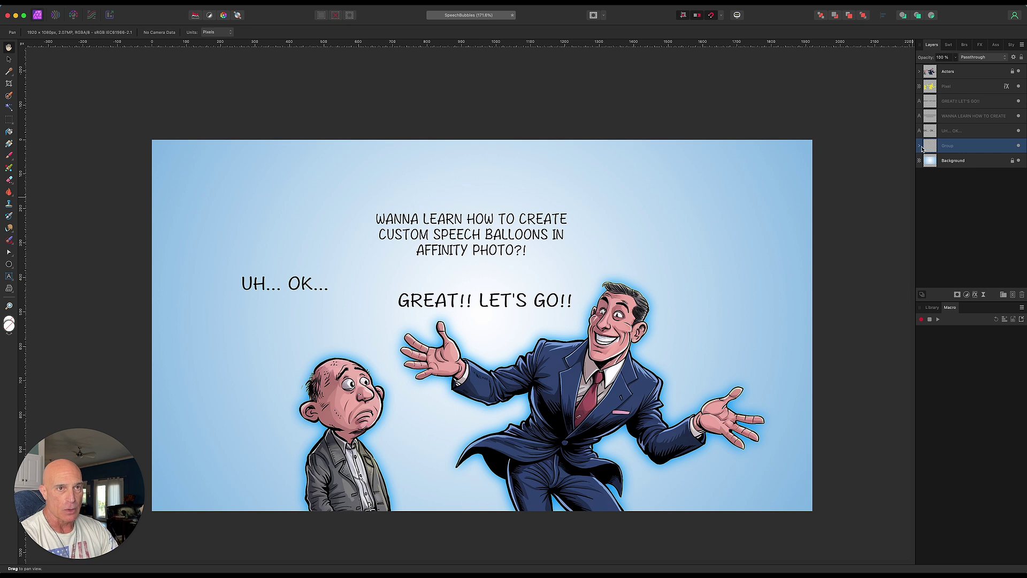
click(919, 145)
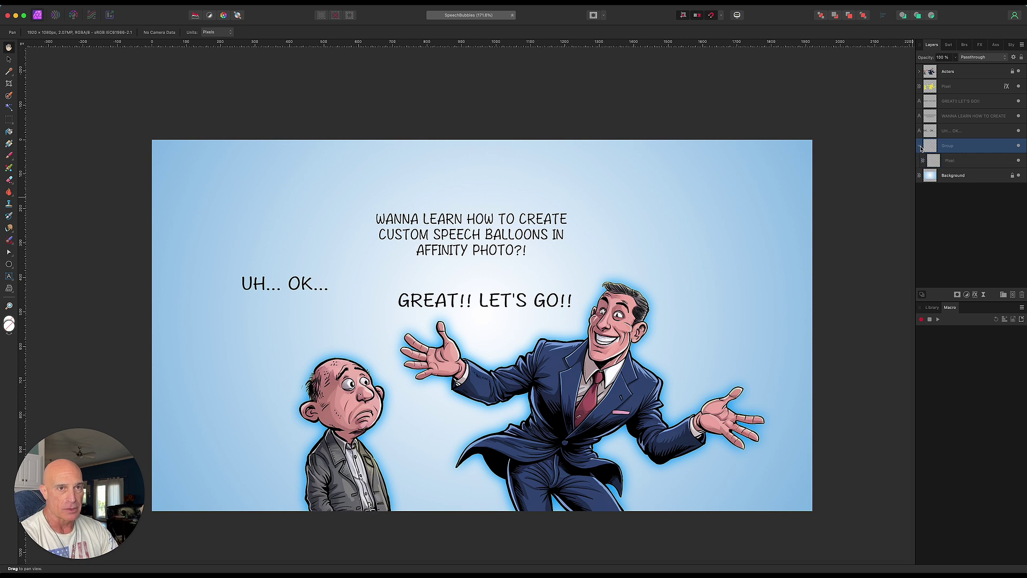
Give the pixel layer inside the new group an Outline layer effect with a 1 px radius.
click(976, 162)
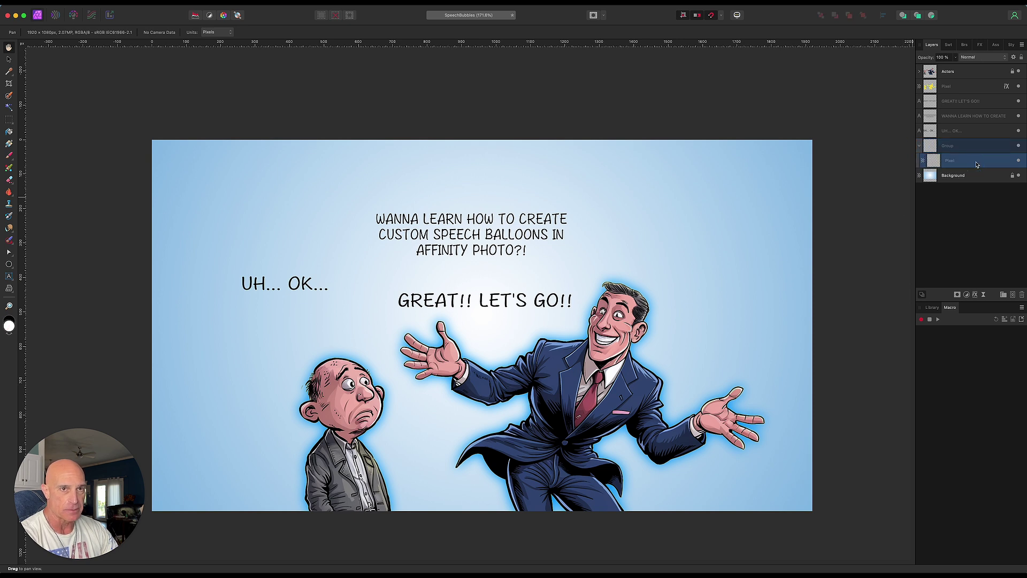
click(974, 295)
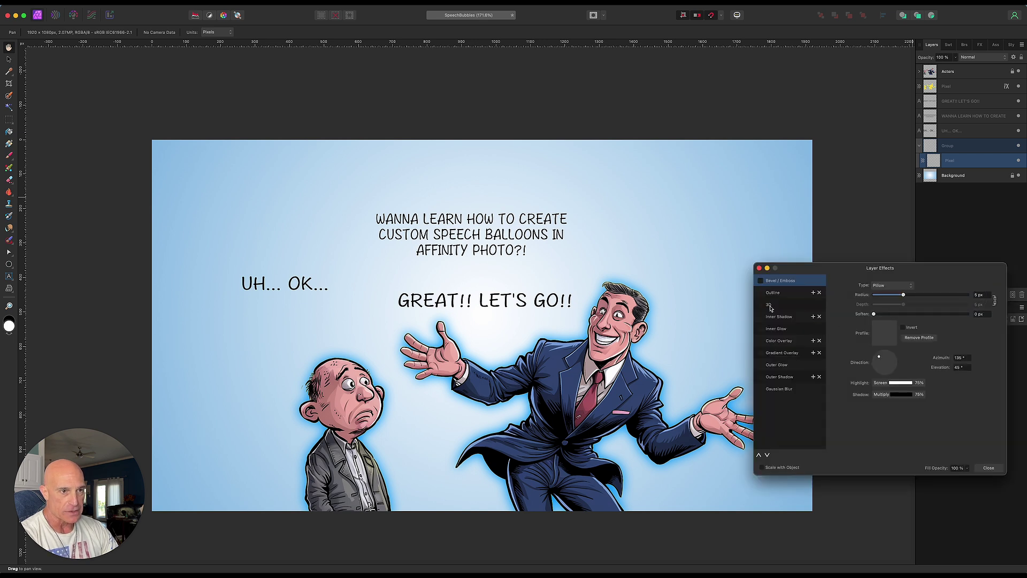
click(760, 293)
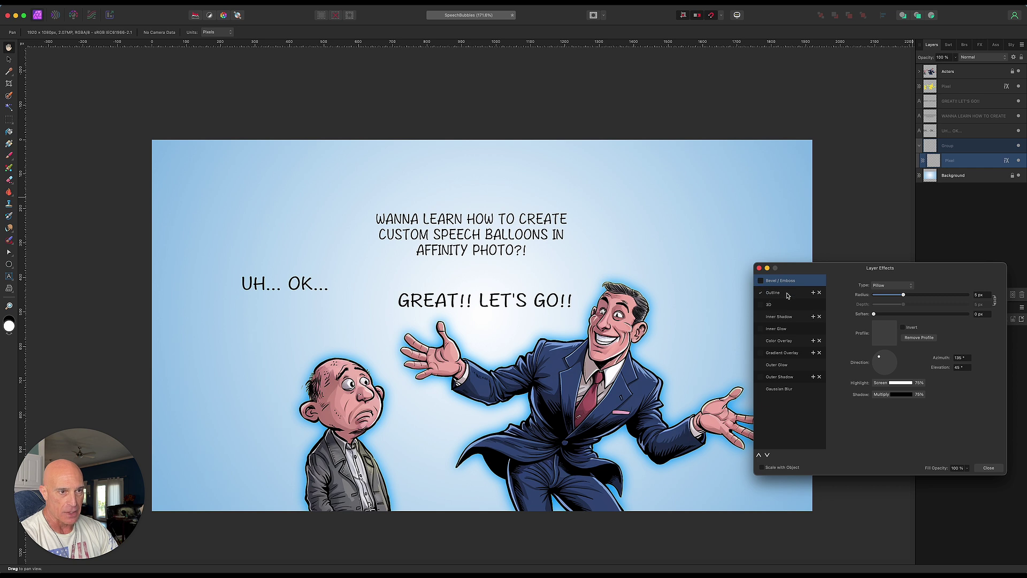
click(787, 295)
drag(876, 307, 894, 310)
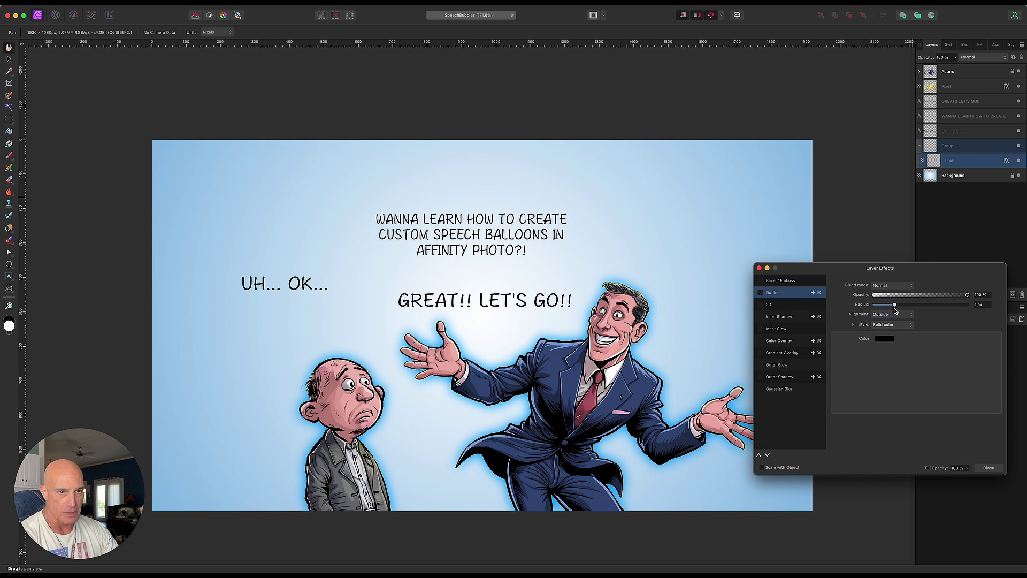
click(987, 468)
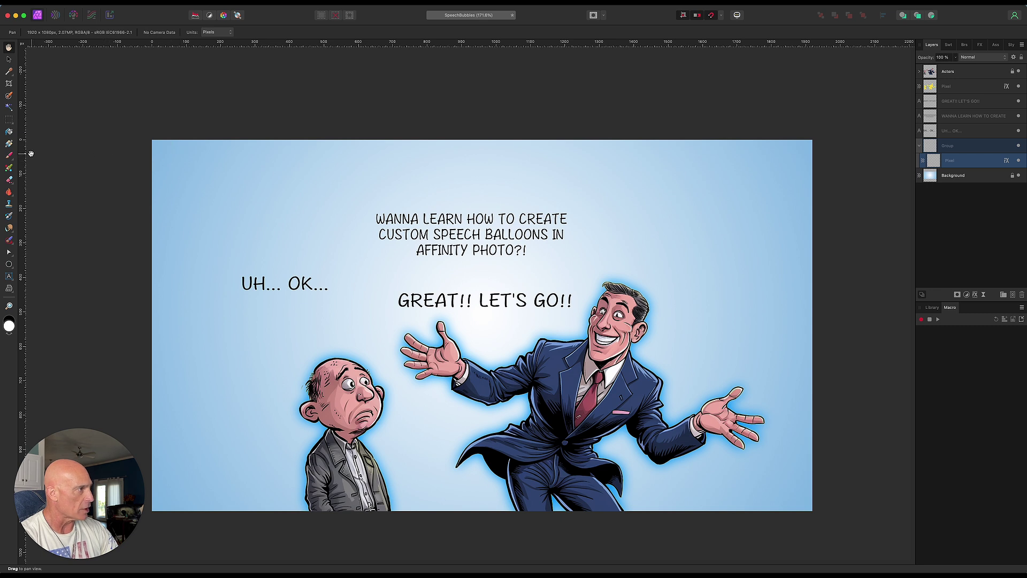
Paint white balloons behind the "WANNA LEARN HOW TO CREATE" text and the "GREAT!! LET'S GO!!" text with the 84 px Paint Brush.
click(8, 155)
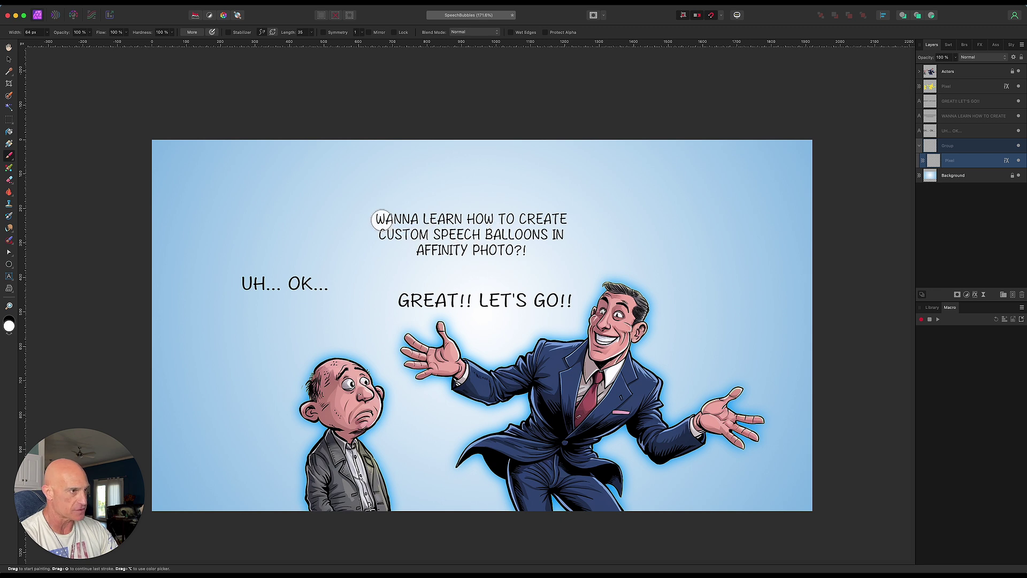
mouse_move(382, 219)
mouse_down()
mouse_move(418, 209)
mouse_move(540, 215)
mouse_move(558, 233)
mouse_move(563, 218)
mouse_move(386, 236)
mouse_move(462, 259)
mouse_move(522, 257)
mouse_move(562, 234)
mouse_move(543, 214)
mouse_move(563, 222)
mouse_move(525, 247)
mouse_move(444, 247)
mouse_up()
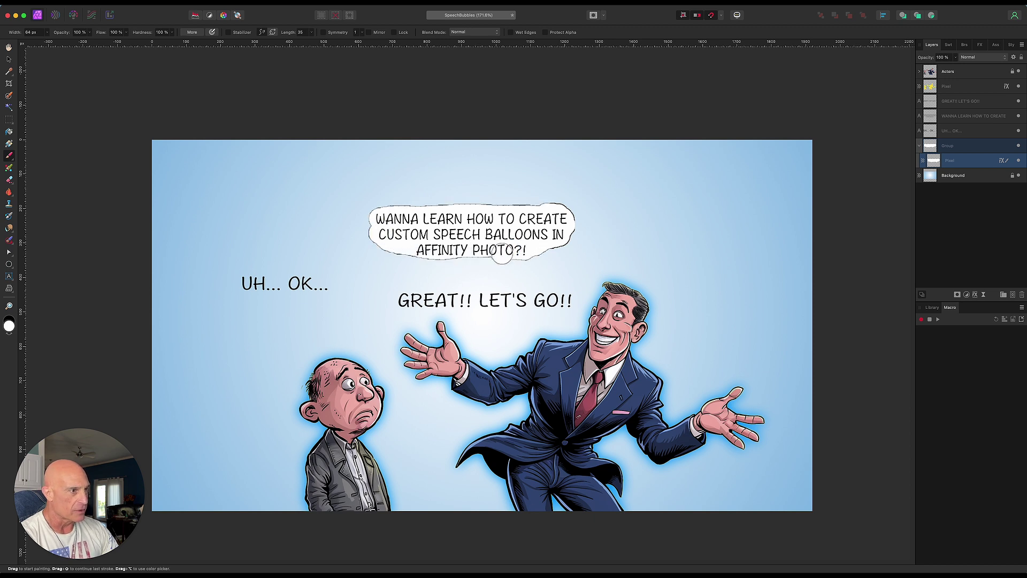
mouse_move(529, 251)
mouse_down()
mouse_move(550, 246)
mouse_move(473, 250)
mouse_up()
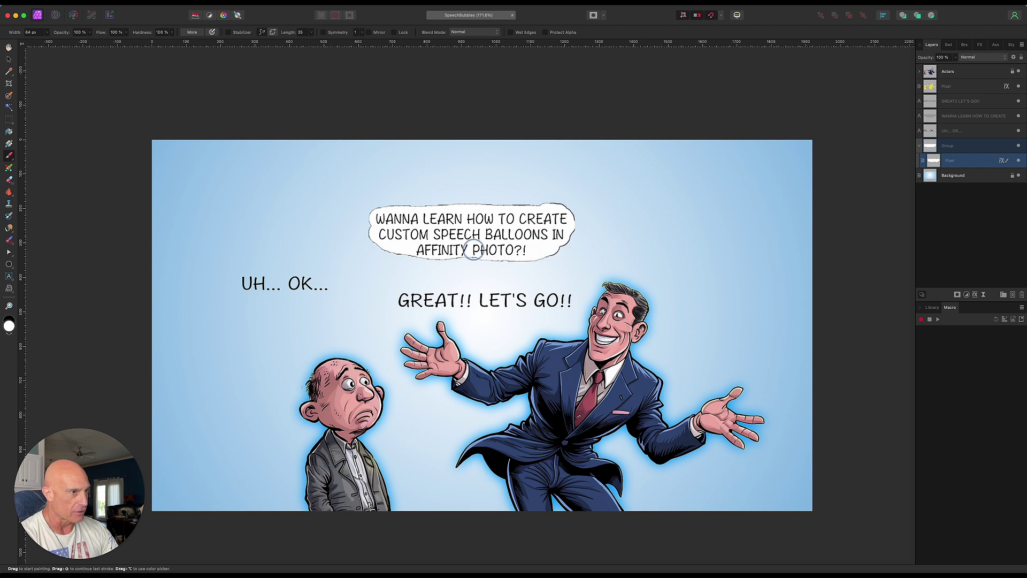
click(385, 295)
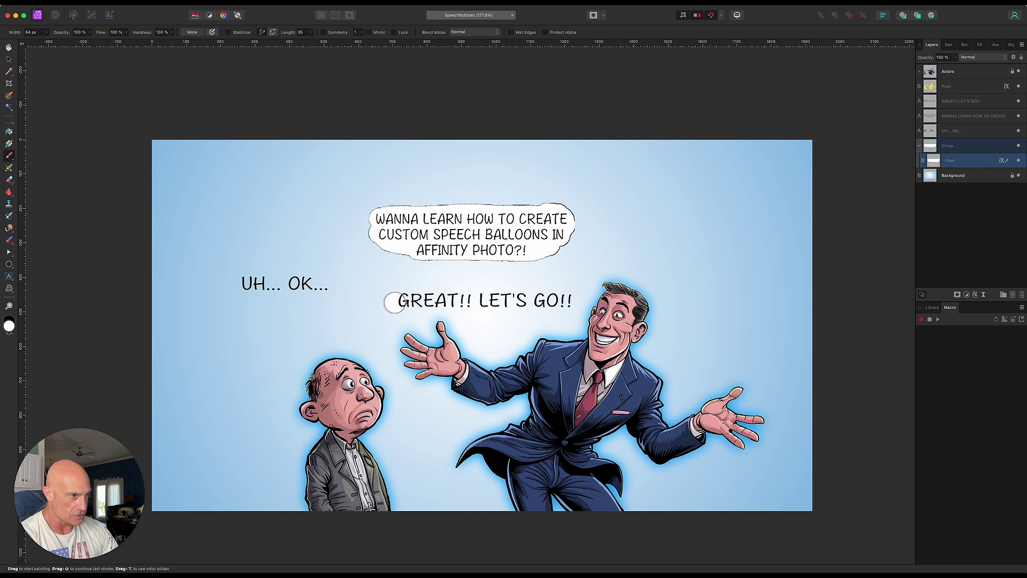
mouse_move(395, 301)
mouse_down()
mouse_move(566, 302)
mouse_move(400, 298)
mouse_up()
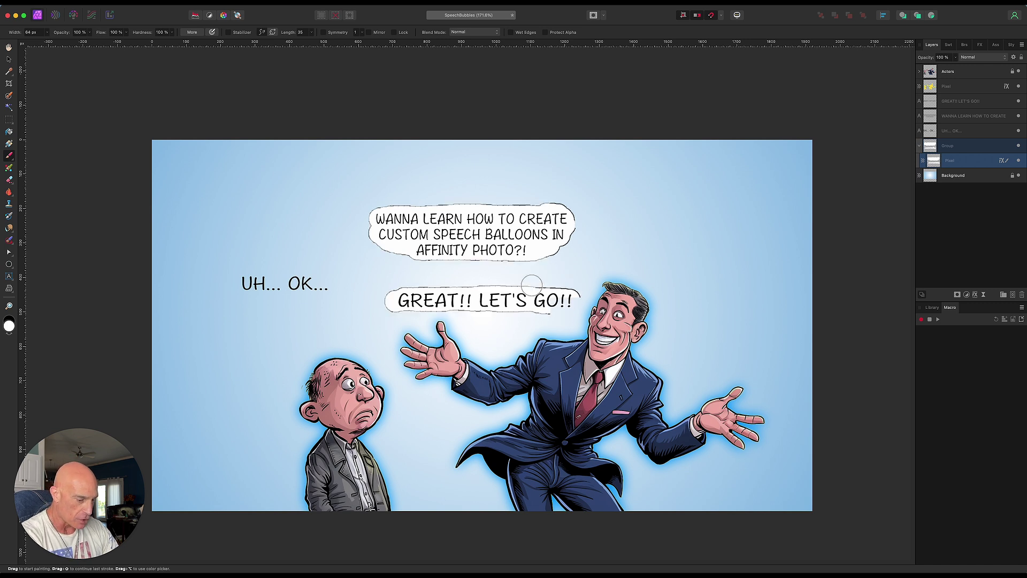
Reduce the brush to about 24 px and paint a narrow connector joining the upper balloon to the "GREAT!! LET'S GO!!" balloon.
key(bracketleft)
key(bracketleft)
key(bracketleft)
key(bracketleft)
key(bracketleft)
key(bracketleft)
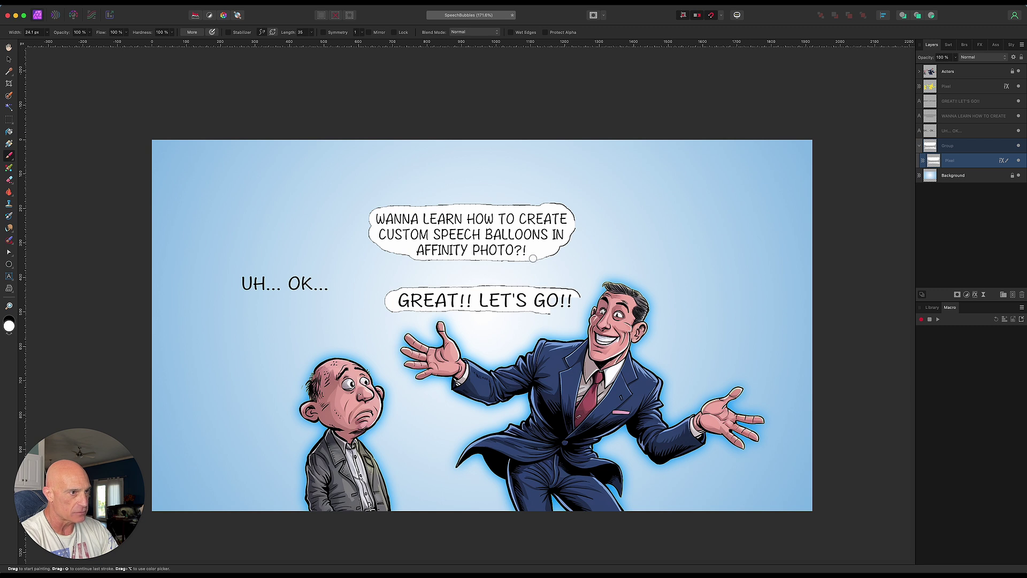
mouse_move(533, 258)
mouse_down()
mouse_move(528, 288)
mouse_move(561, 310)
mouse_up()
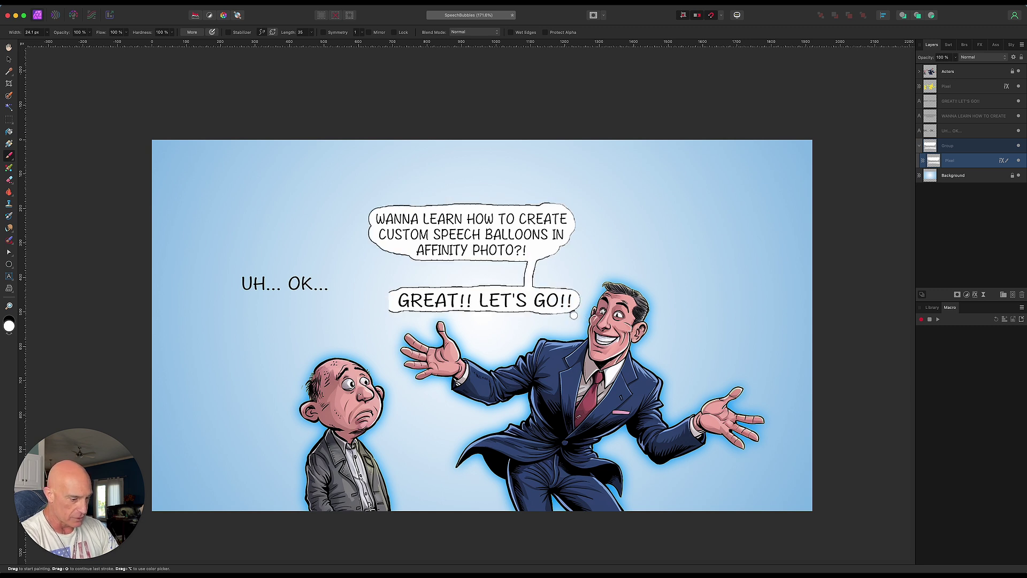
Shrink the brush further and paint a small tail from the lower balloon toward the suited man's mouth.
key(bracketleft)
key(bracketleft)
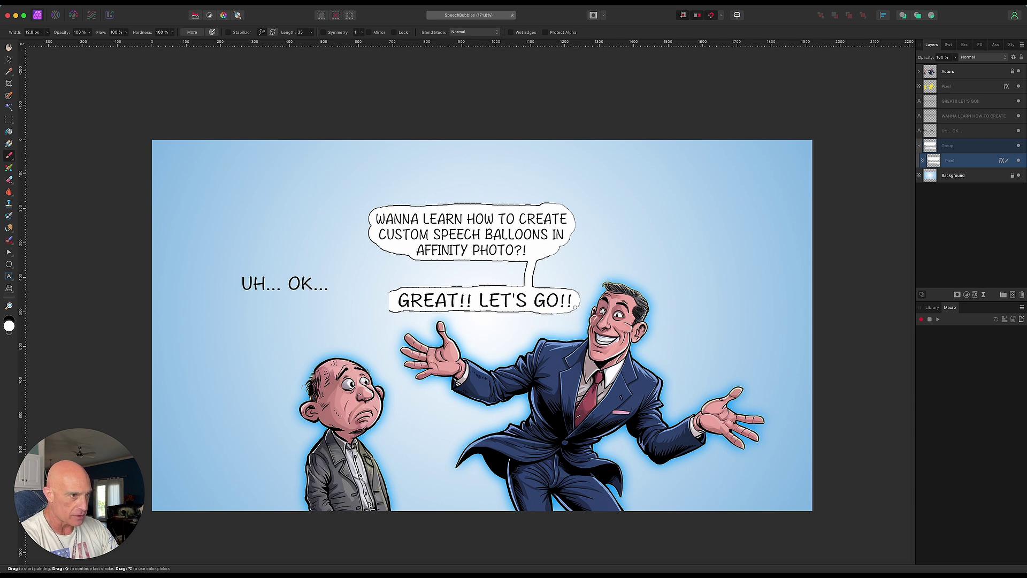
mouse_move(574, 307)
mouse_down()
mouse_move(583, 316)
mouse_move(571, 311)
mouse_up()
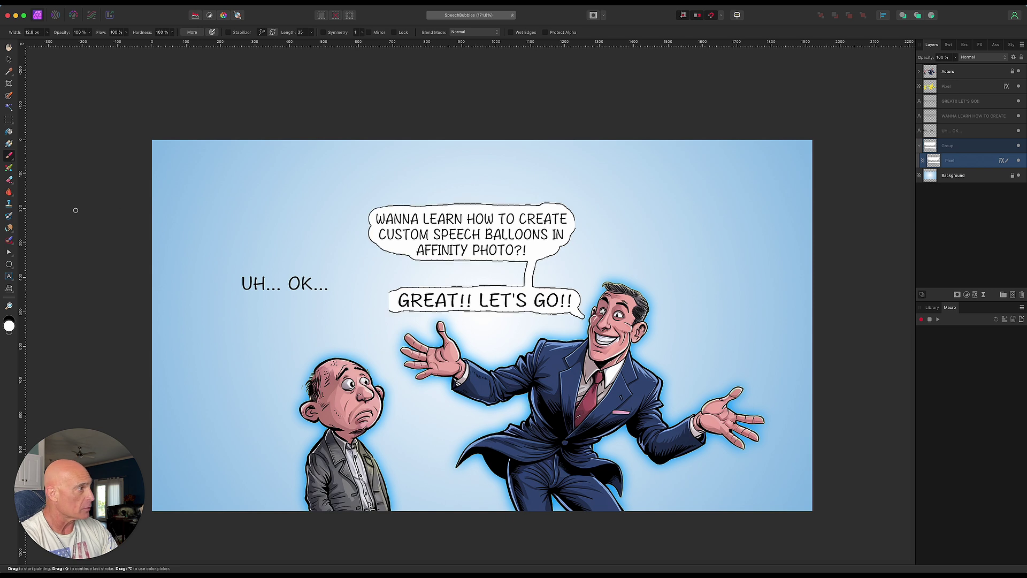
Switch to the Erase Brush and reduce its width for touching up the balloon edges.
click(10, 181)
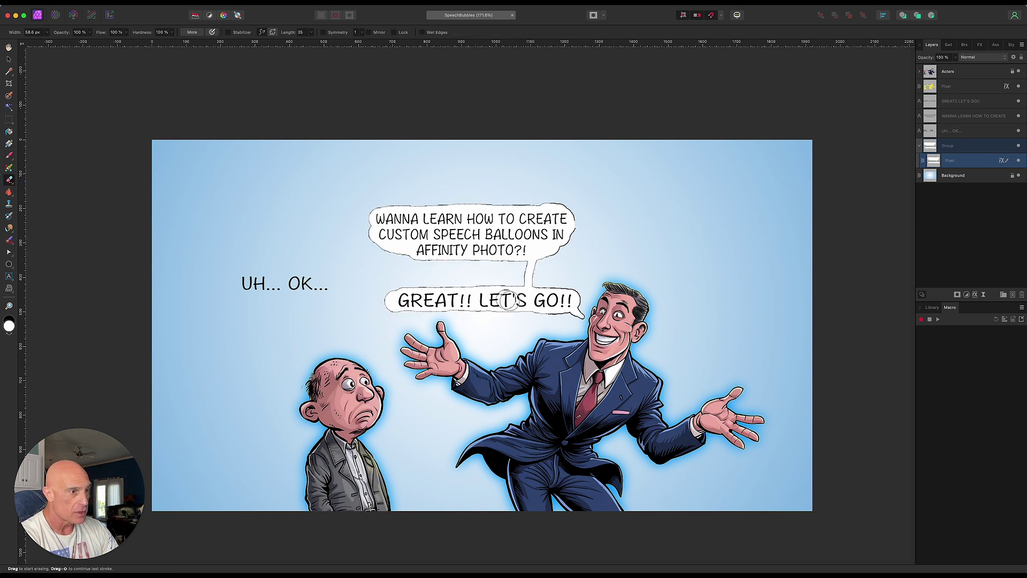
key(bracketleft)
key(bracketleft)
key(bracketleft)
key(bracketleft)
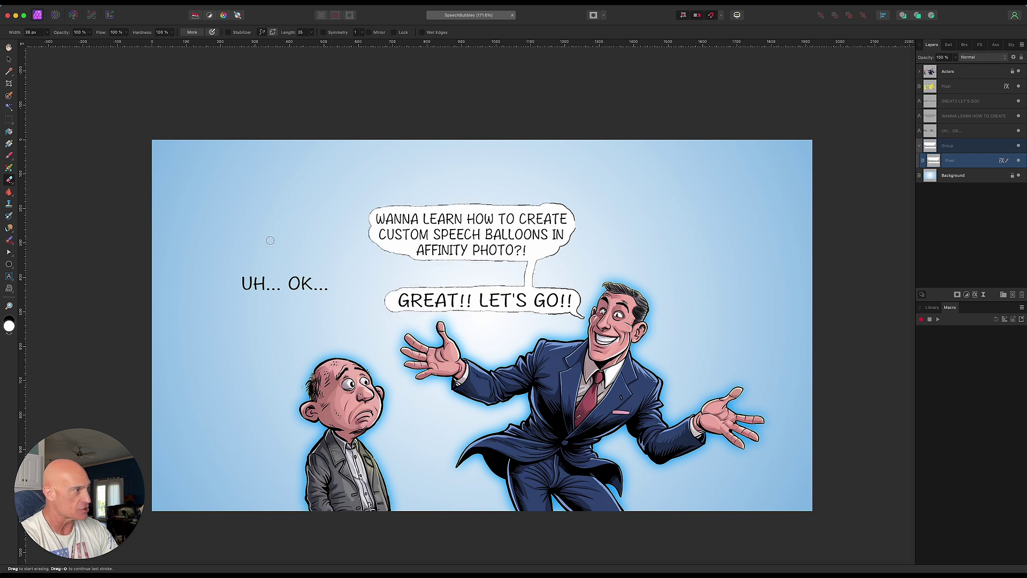
Try a cloud-like outline by dabbing 58.6 px Paint Brush circles along the upper balloon's top edge.
click(10, 157)
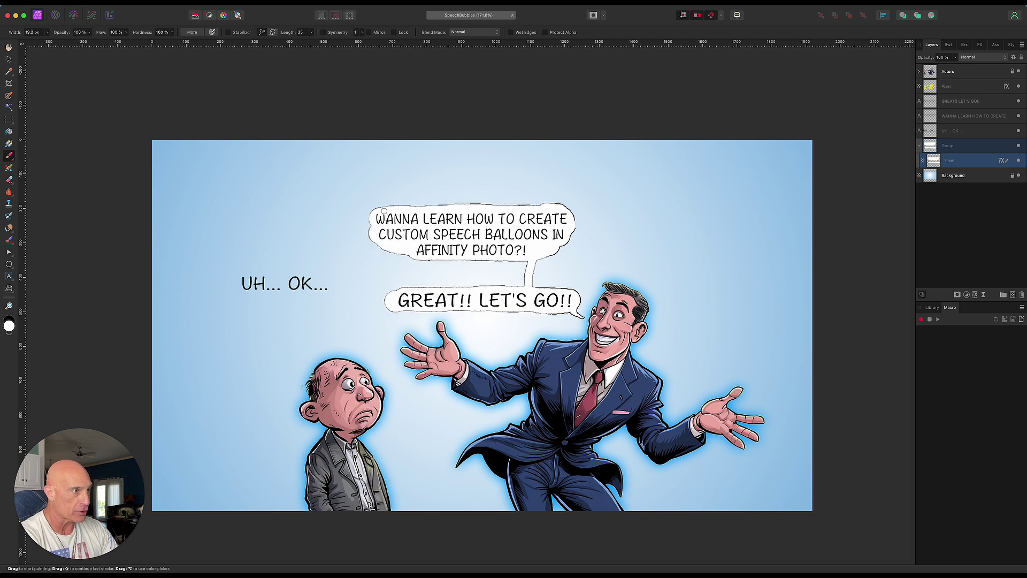
key(bracketright)
key(bracketright)
key(bracketright)
key(bracketright)
key(bracketright)
key(bracketright)
key(bracketright)
key(bracketright)
key(bracketright)
key(bracketright)
key(bracketright)
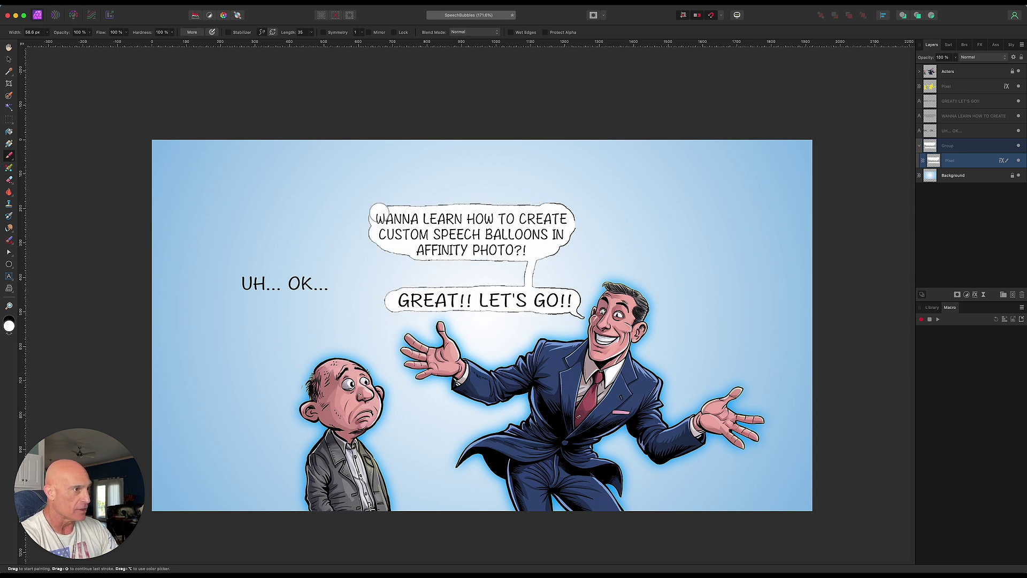
click(379, 212)
click(395, 206)
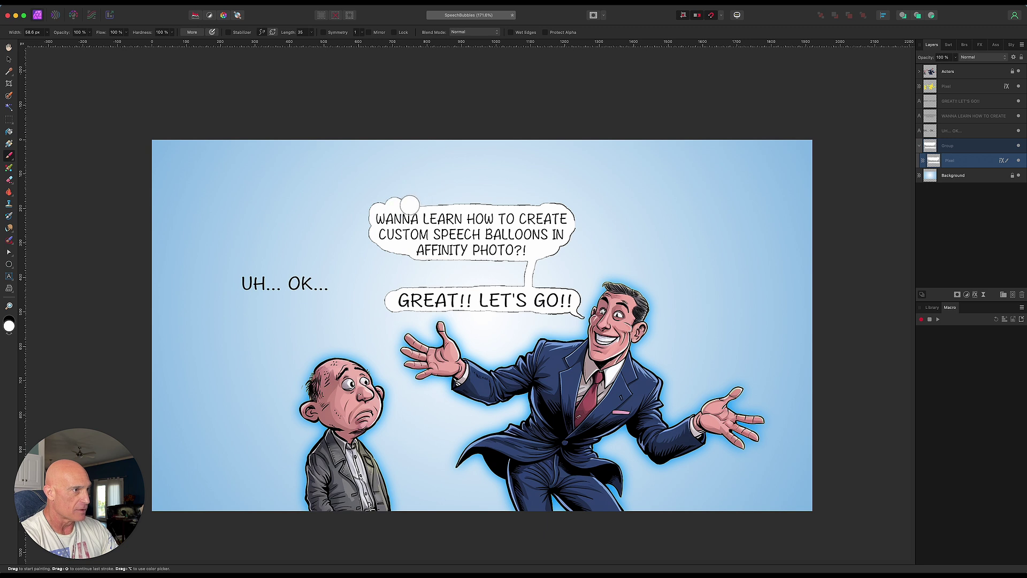
click(410, 205)
click(429, 205)
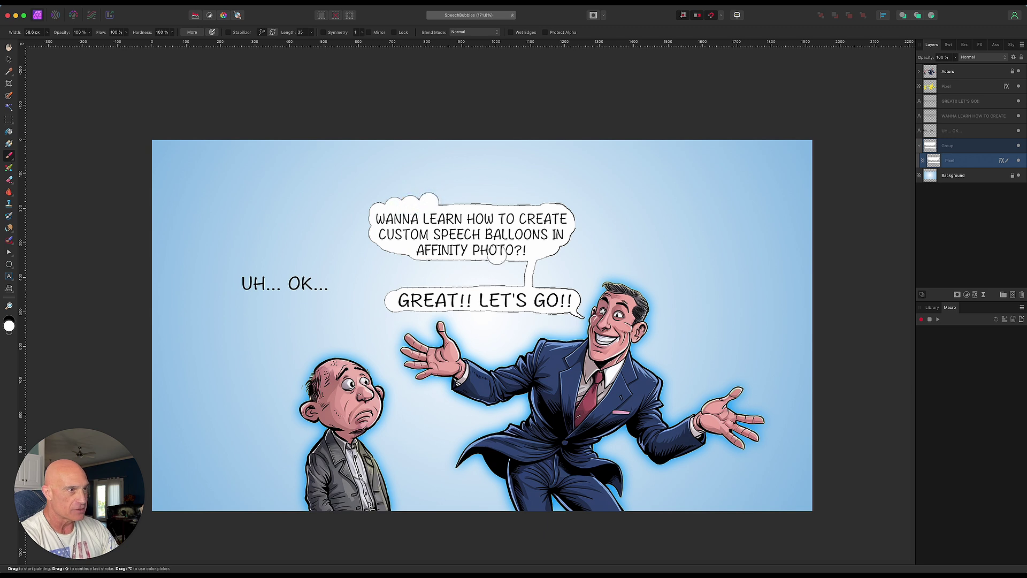
Undo the circular brush dabs along the upper balloon's top edge.
key(super+z)
key(super+z)
key(super+z)
key(super+z)
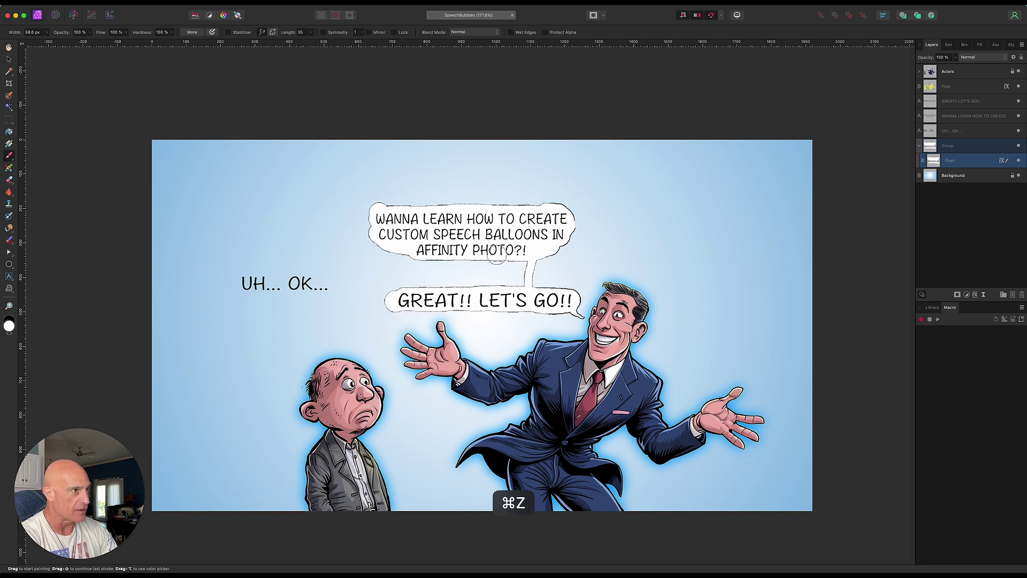
key(super+z)
key(super+z)
key(super+z)
key(super+z)
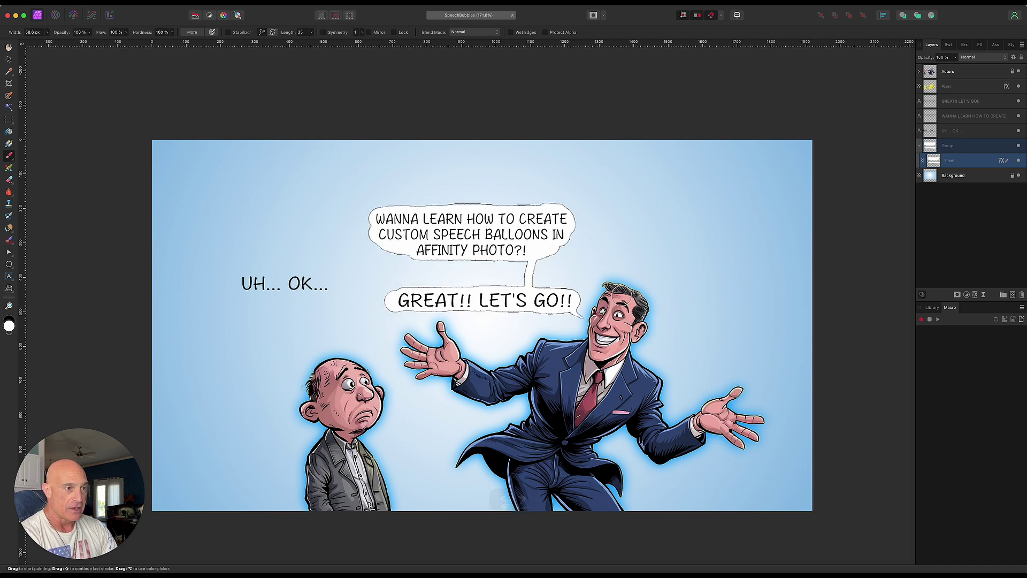
Collapse the balloon group and duplicate it.
click(918, 146)
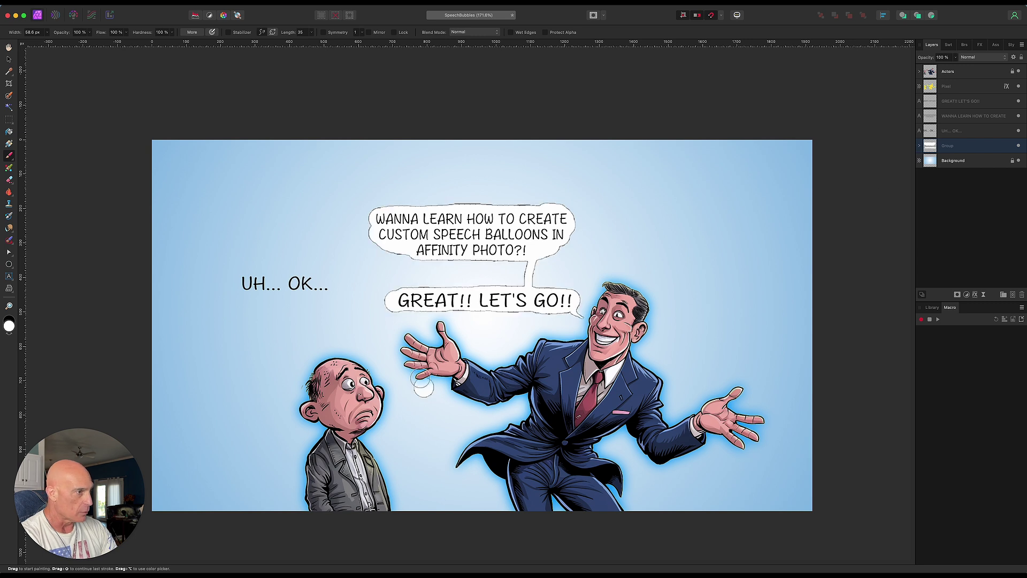
click(971, 148)
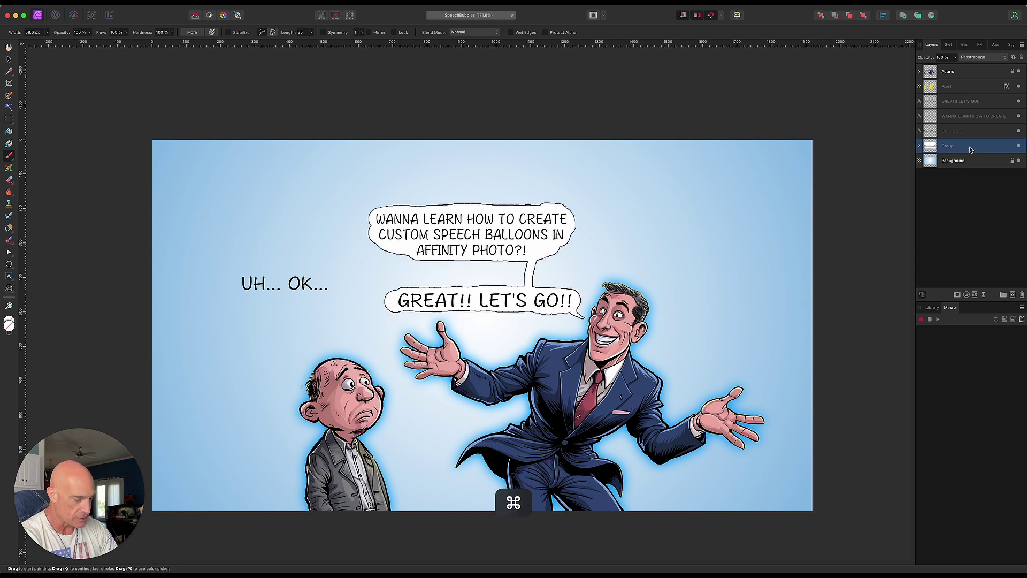
key(super+j)
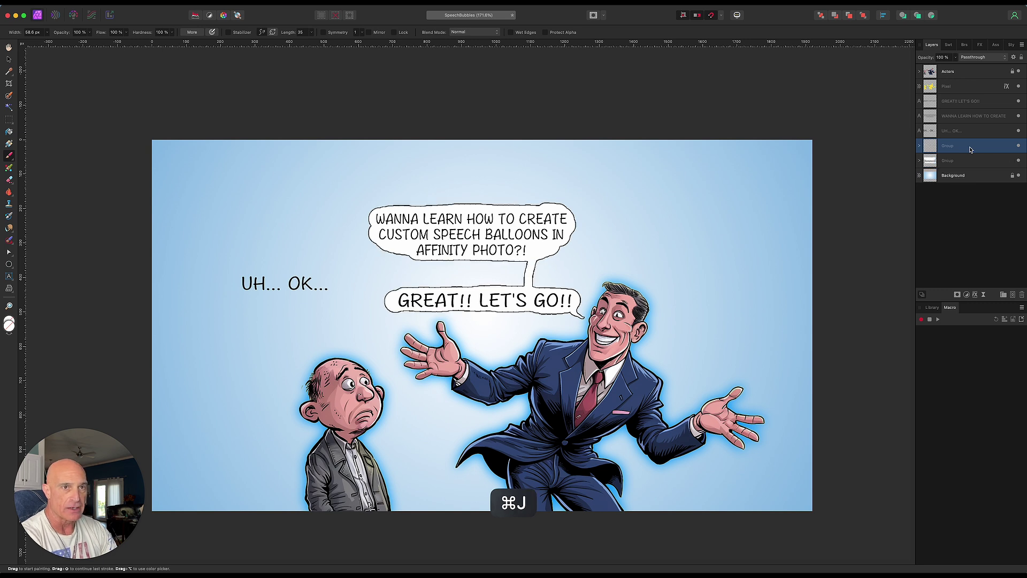
Move the pixel layer inside the duplicated group to the left of the original balloons, overlapping the "UH... OK..." text.
click(919, 148)
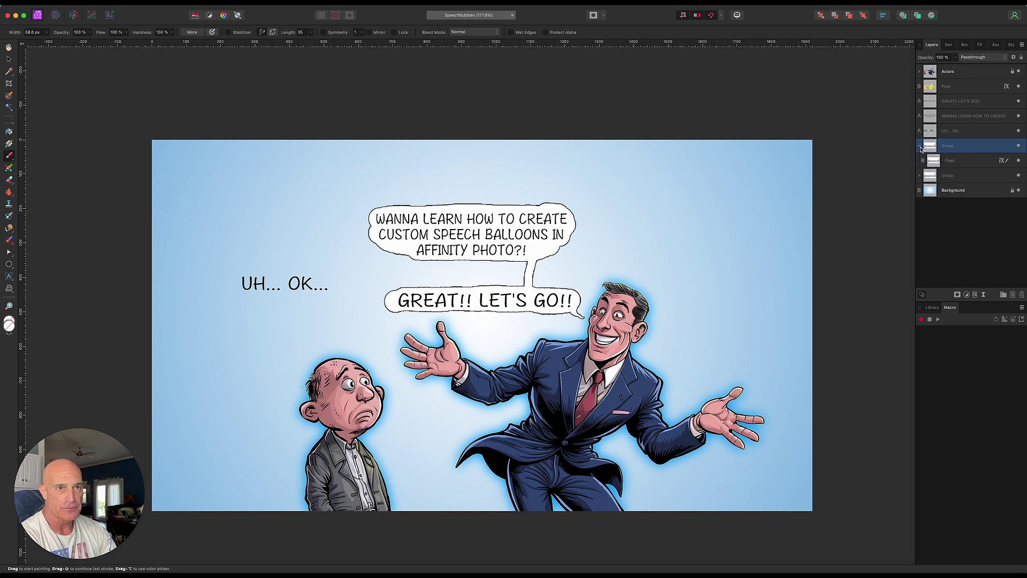
click(973, 163)
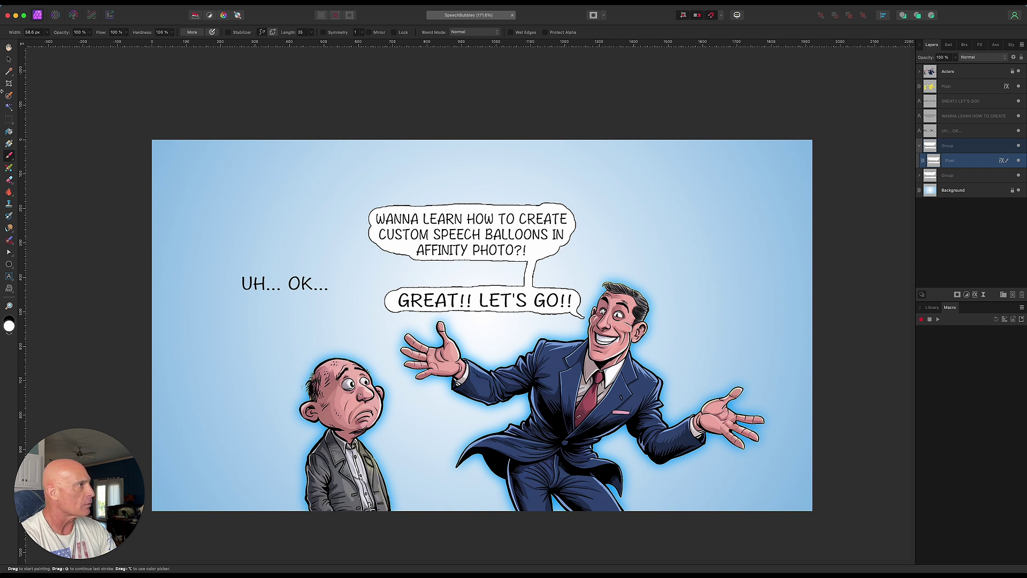
click(9, 61)
drag(427, 237, 224, 212)
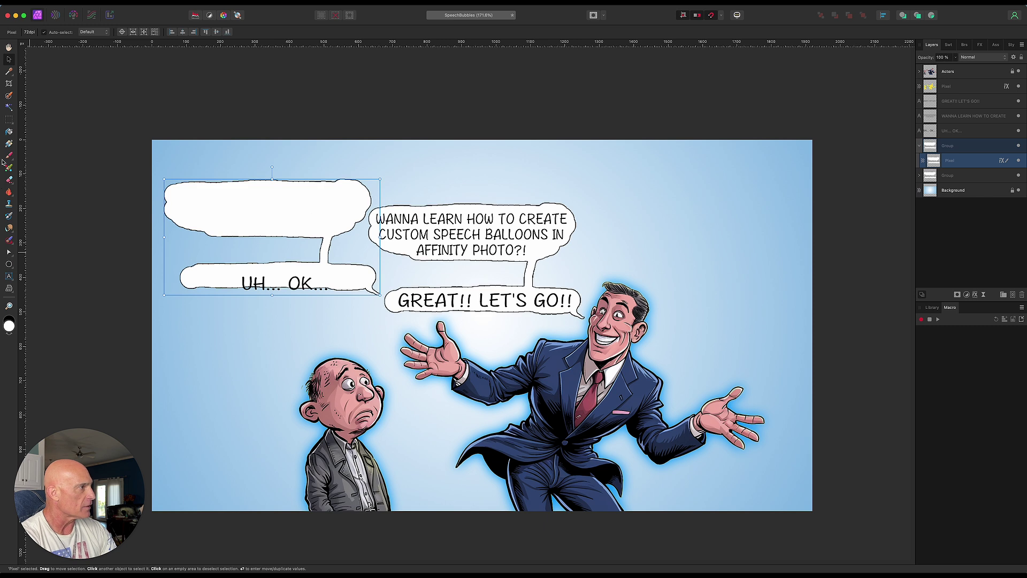
Erase the copied balloons from the duplicate's pixel layer with the Erase Brush enlarged to about 91 px.
click(9, 181)
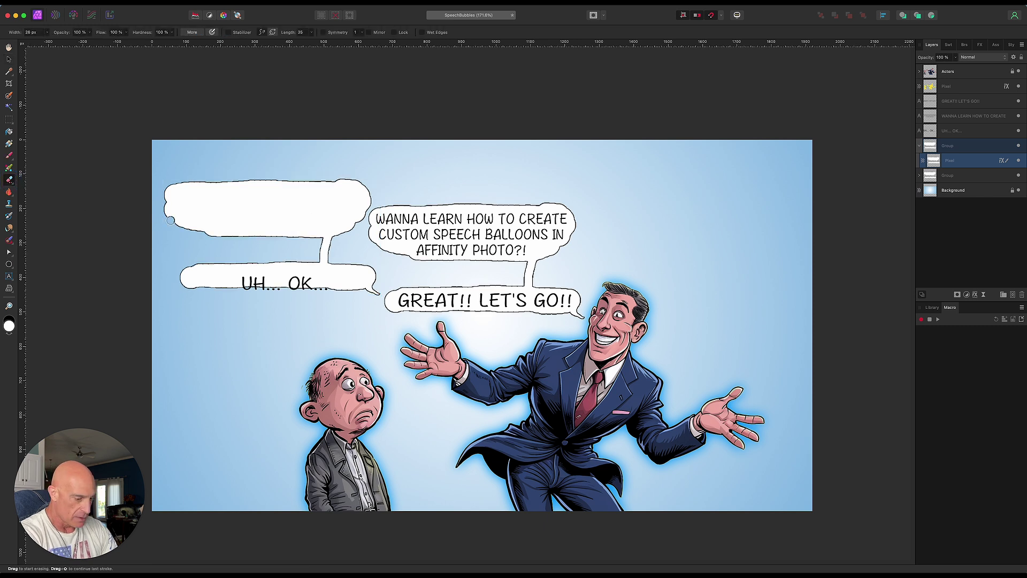
key(bracketright)
key(bracketright)
key(bracketright)
key(bracketright)
key(bracketright)
key(bracketright)
key(bracketright)
key(bracketright)
key(bracketright)
key(bracketright)
key(bracketright)
mouse_move(189, 240)
mouse_down()
mouse_move(172, 226)
mouse_move(211, 244)
mouse_move(182, 289)
mouse_move(215, 281)
mouse_move(373, 289)
mouse_move(366, 275)
mouse_move(241, 259)
mouse_move(279, 177)
mouse_move(231, 235)
mouse_move(210, 192)
mouse_move(217, 211)
mouse_move(340, 219)
mouse_move(305, 213)
mouse_up()
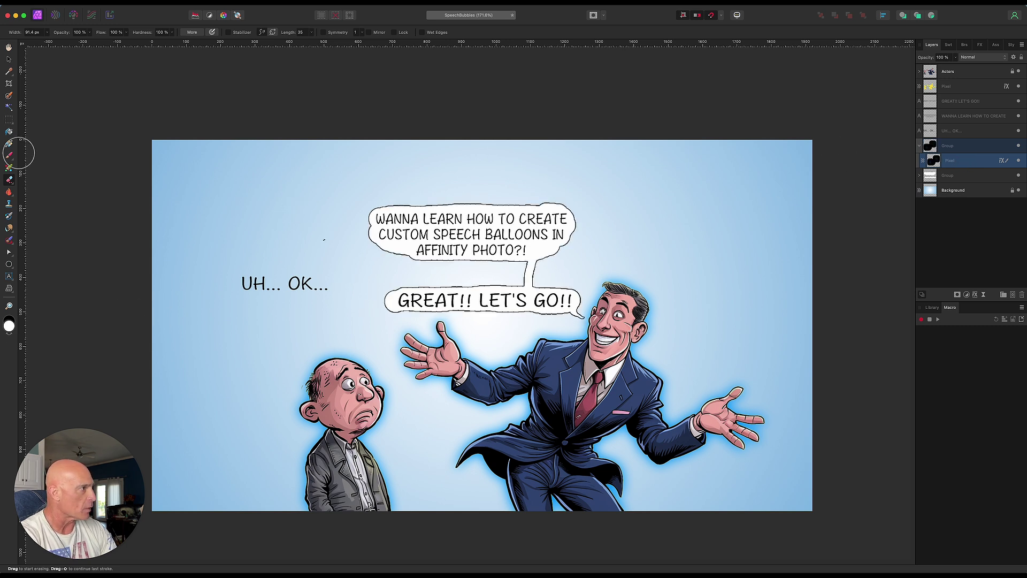
Paint a white cloud-shaped thought balloon behind the "UH... OK..." text with scalloped edges and a small bump on its lower edge.
click(10, 155)
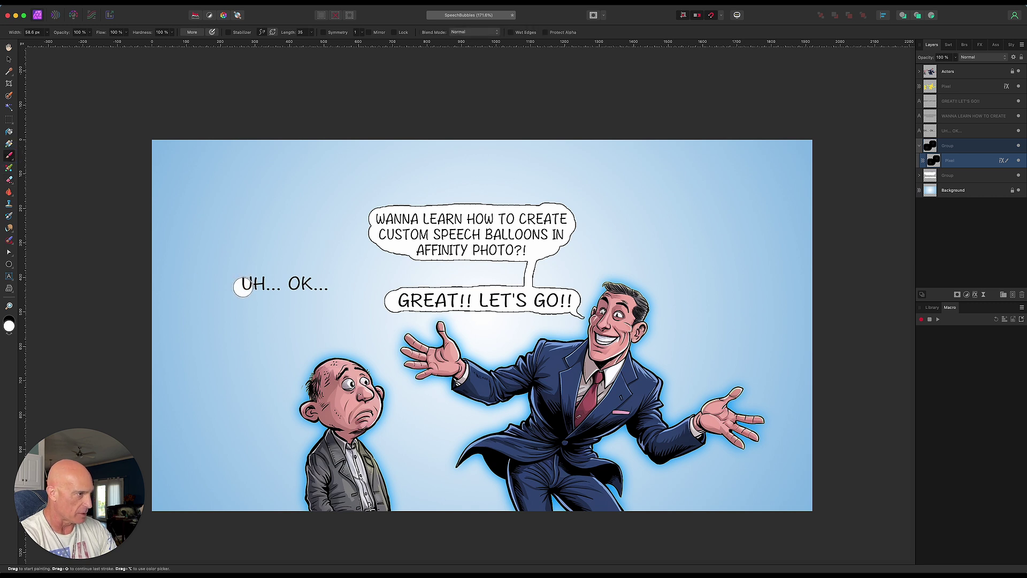
mouse_move(242, 287)
mouse_down()
mouse_move(323, 290)
mouse_move(249, 290)
mouse_move(254, 275)
mouse_move(318, 276)
mouse_move(305, 274)
mouse_move(312, 296)
mouse_move(236, 296)
mouse_up()
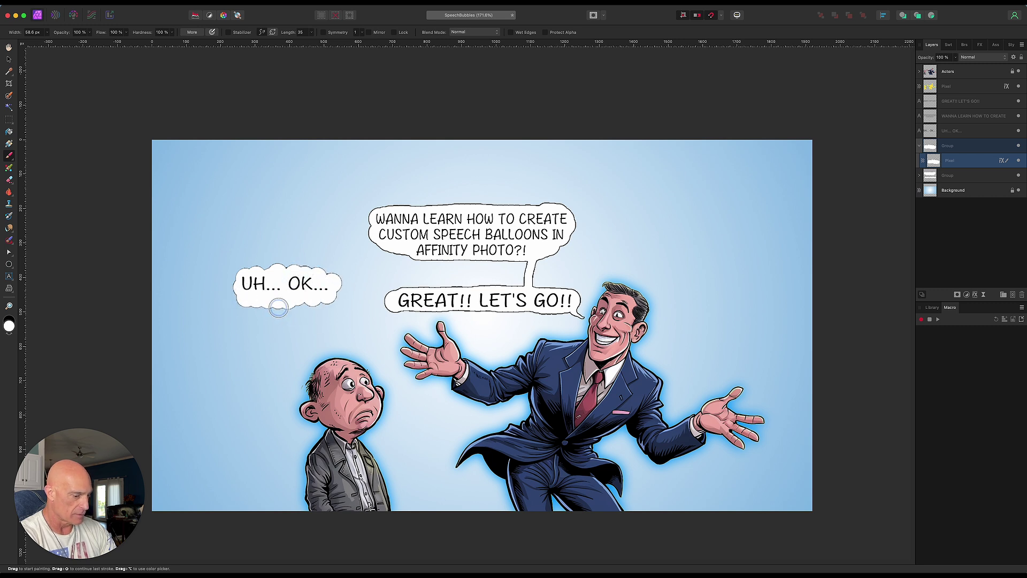
click(278, 308)
Paint three progressively smaller thought bubbles from the cloud balloon down toward the bald man's head, reducing the brush to about 22 px.
key(bracketleft)
key(bracketleft)
key(bracketleft)
click(290, 325)
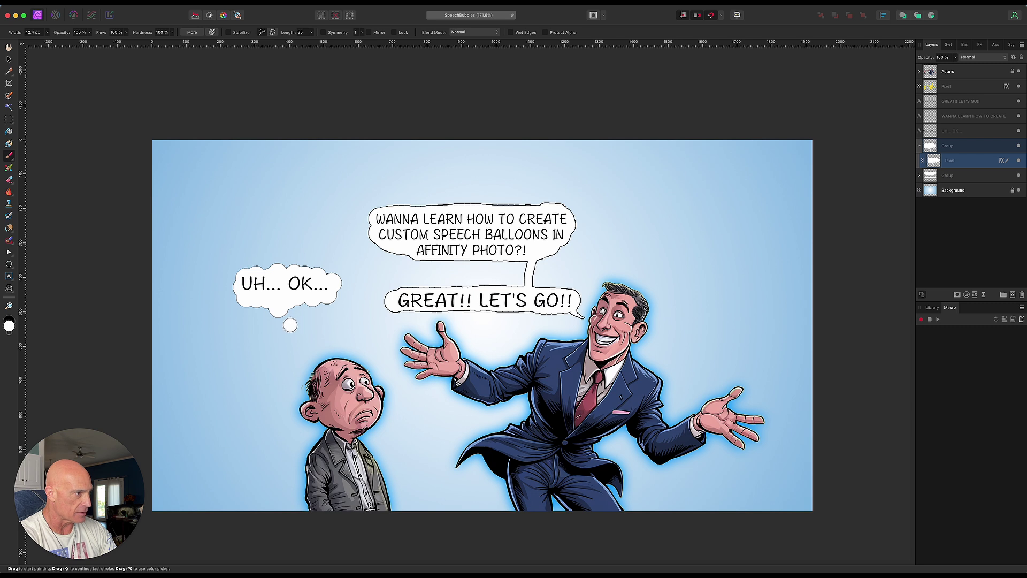
key(bracketleft)
click(304, 337)
key(bracketleft)
click(317, 345)
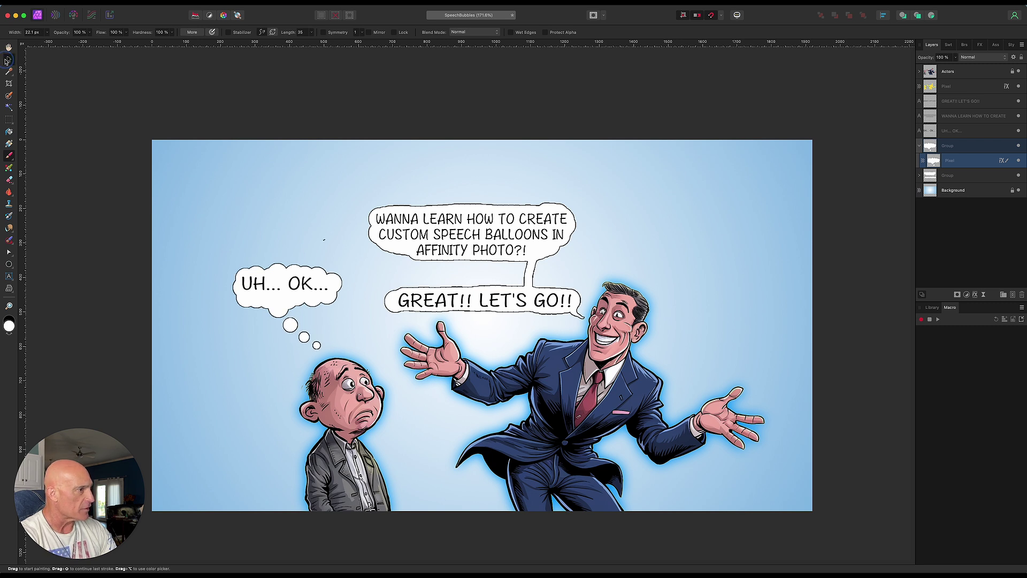
Add a yellow FFE600 Color Overlay effect to the thought balloon's pixel layer.
click(6, 60)
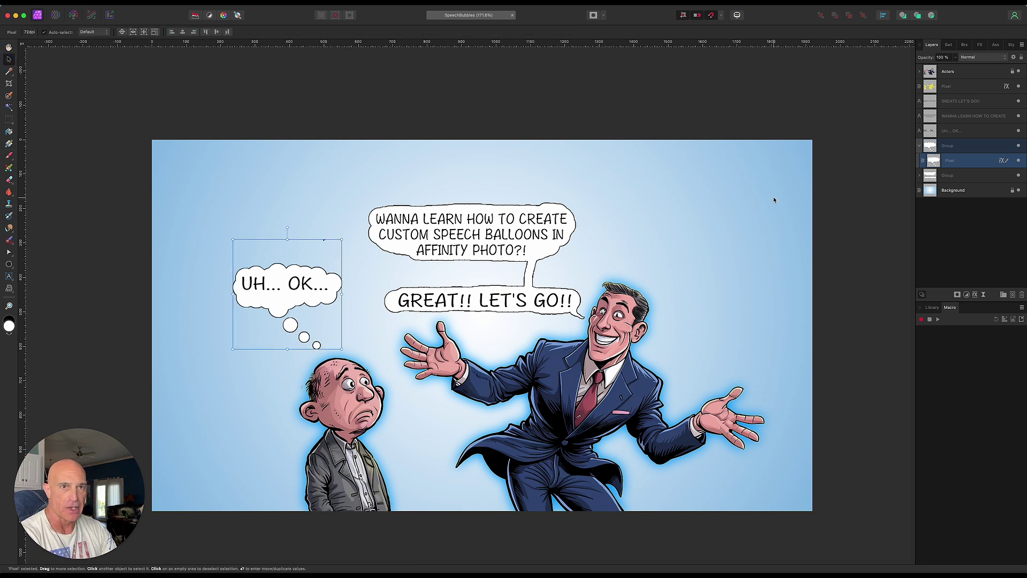
click(1004, 163)
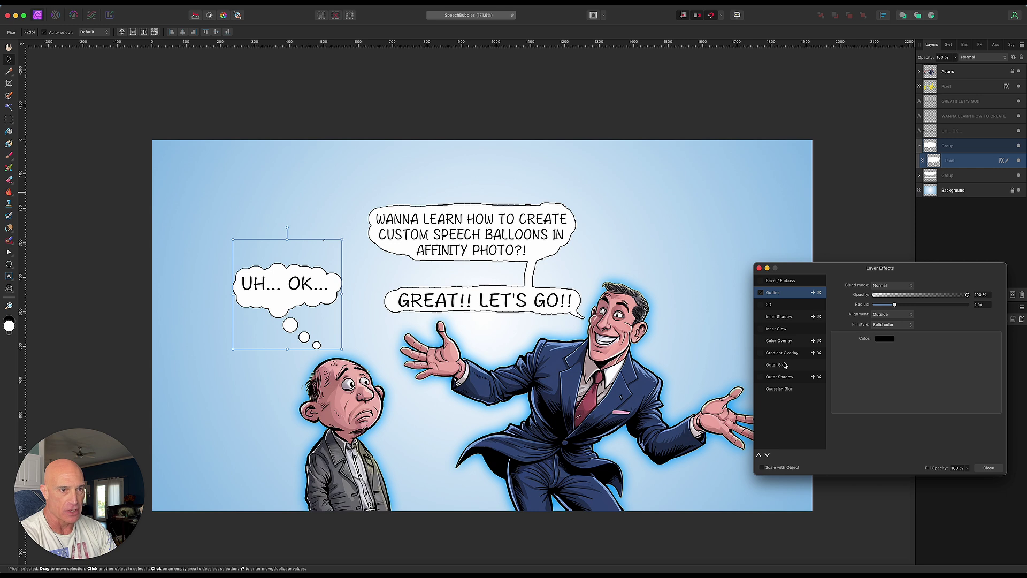
click(760, 340)
click(779, 340)
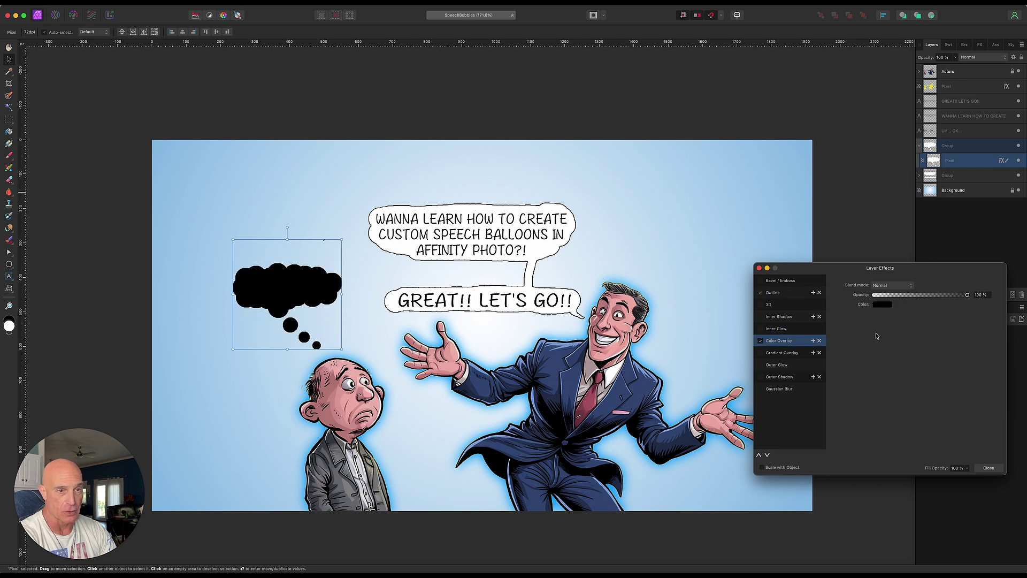
click(882, 304)
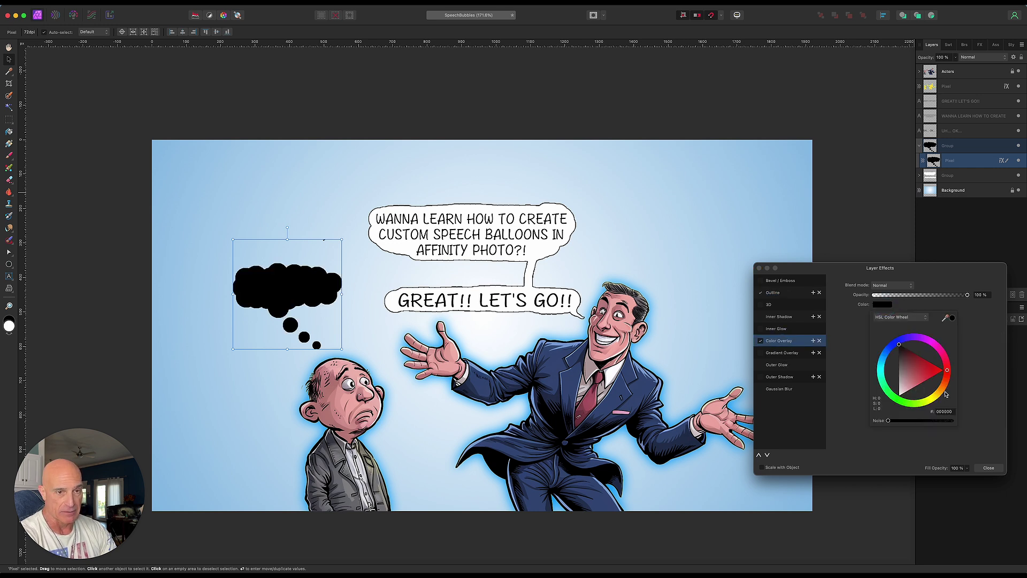
click(941, 393)
drag(942, 394, 932, 398)
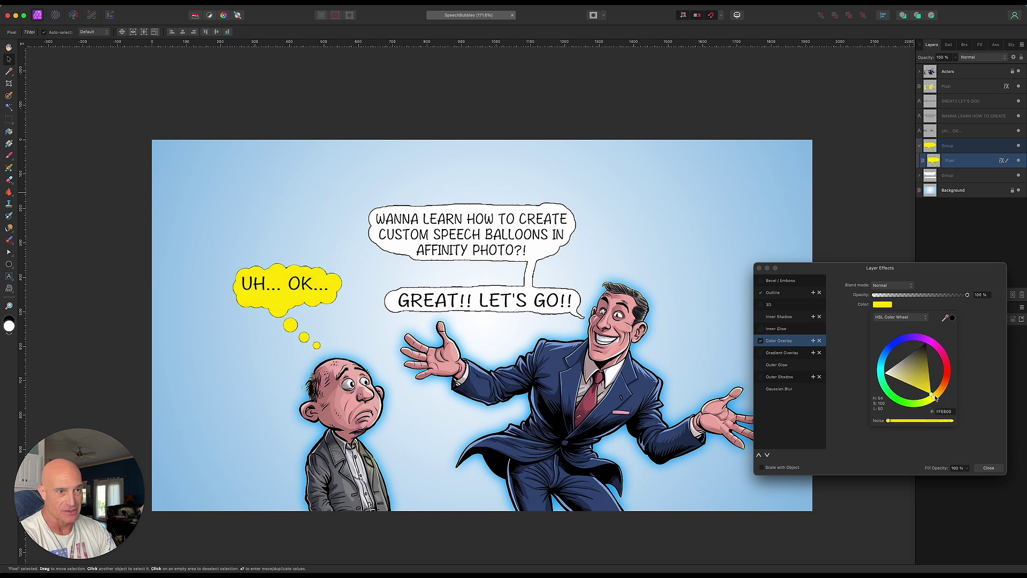
click(760, 268)
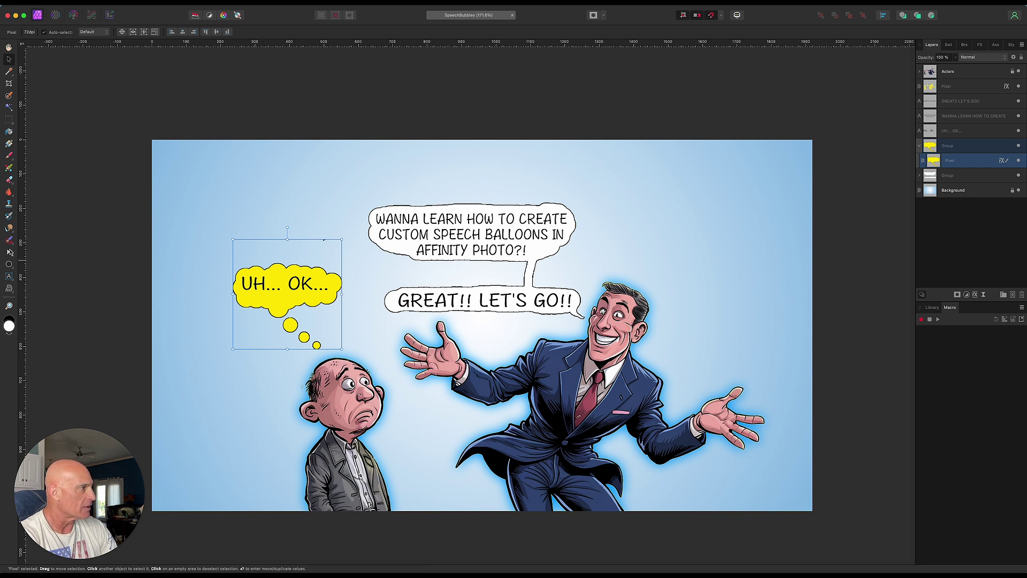
click(9, 180)
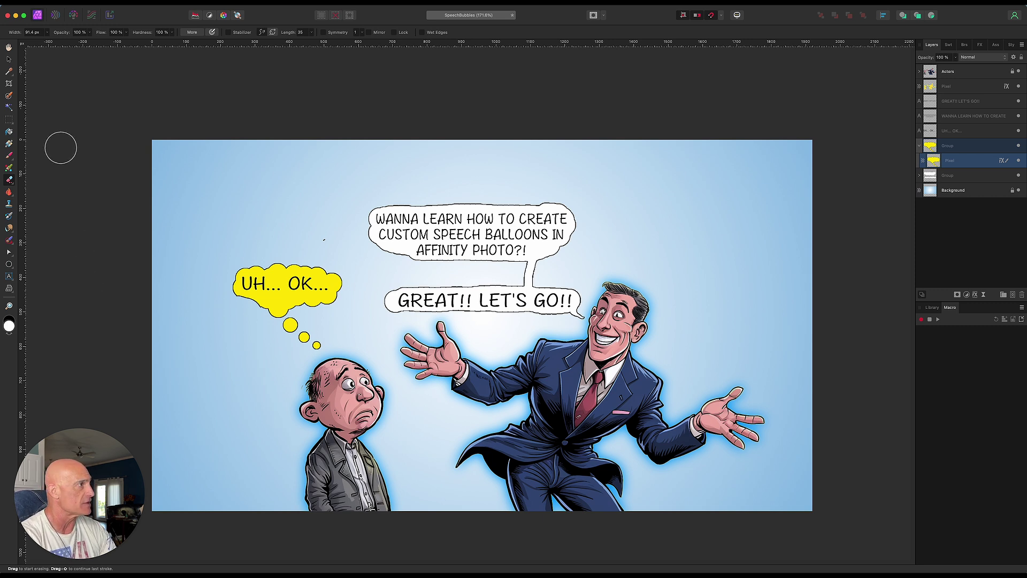
click(11, 61)
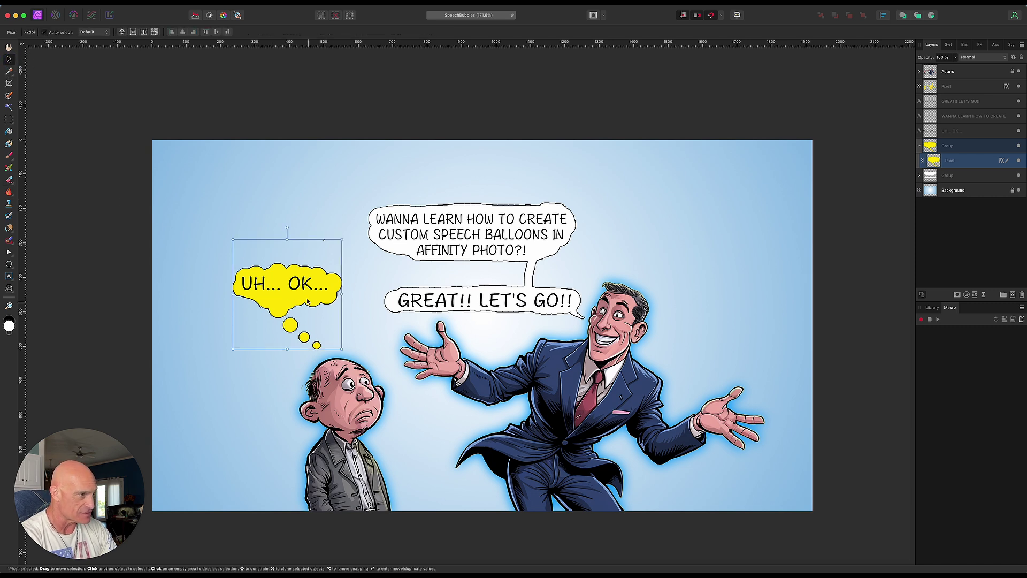
Save the yellow thought balloon's layer effects as a new style in the Default category.
click(1011, 45)
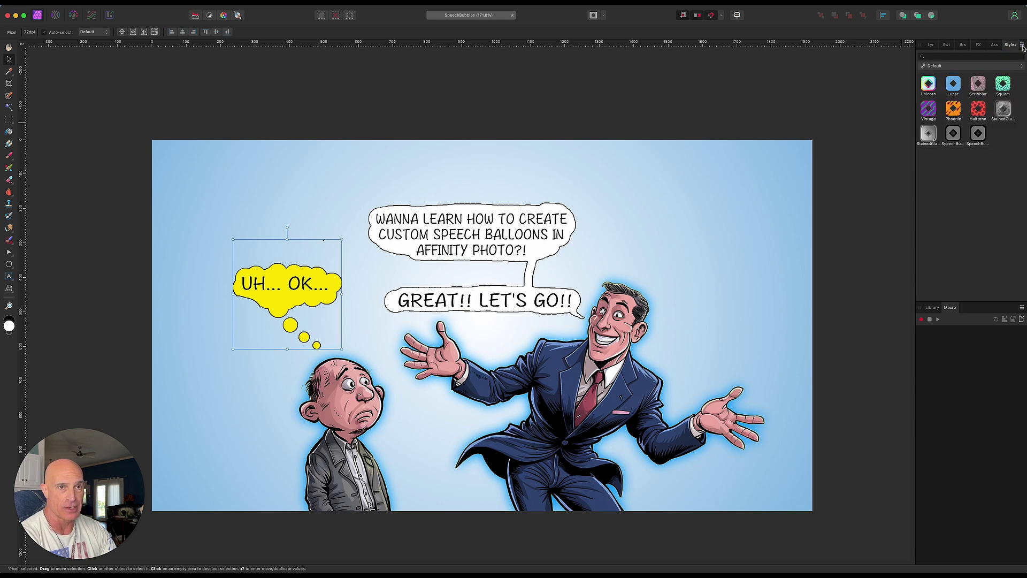
click(1022, 46)
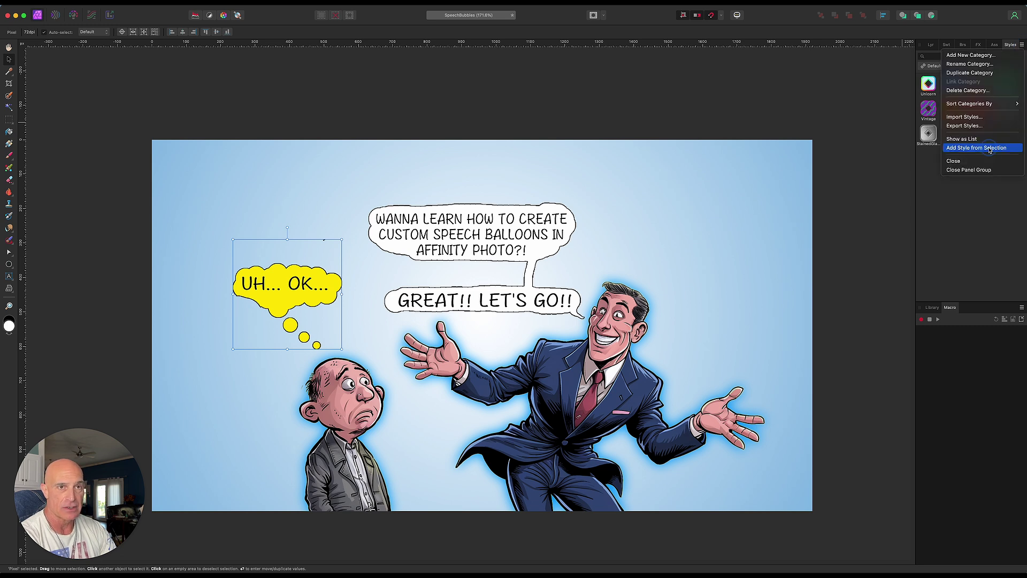
click(989, 147)
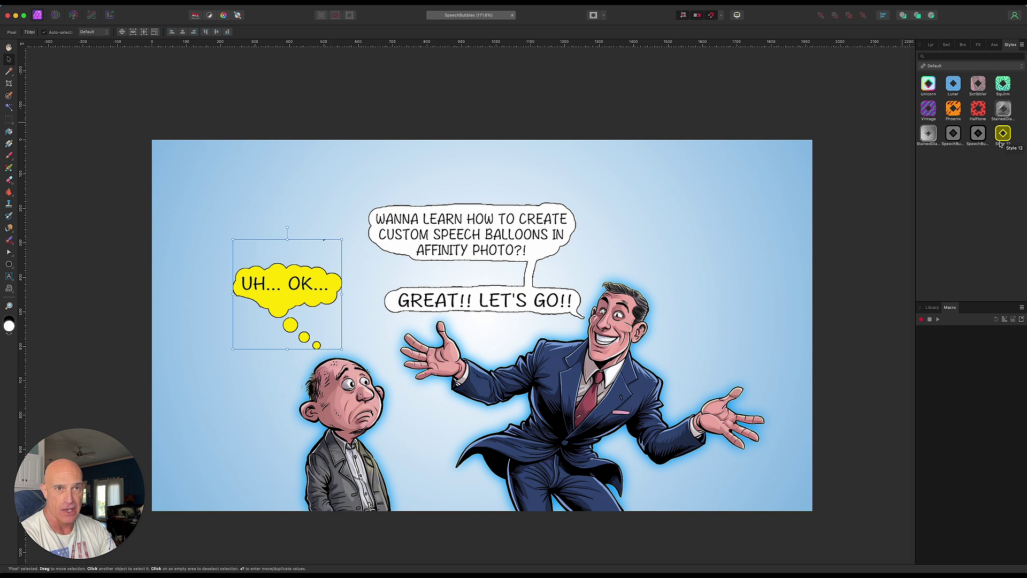
Rename the new yellow style as YellowSpeechBalloon.
click(1002, 136)
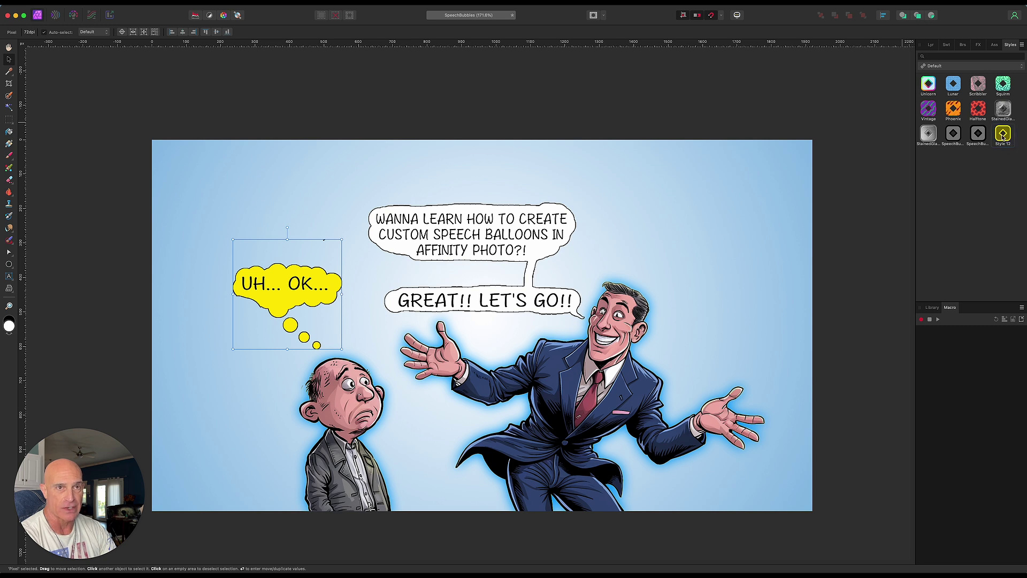
click(986, 143)
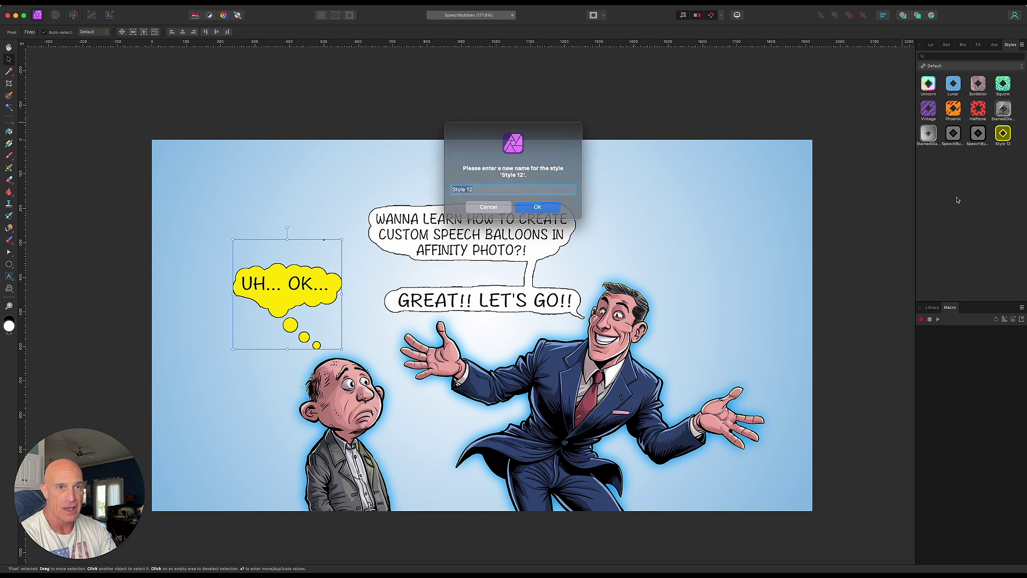
text(YellowSpeechB)
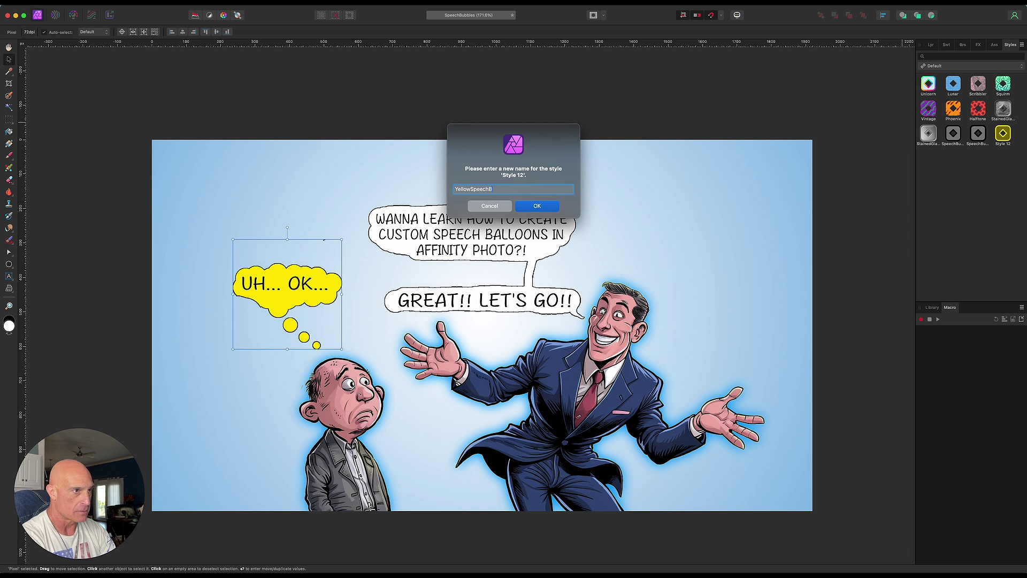
text(alloon)
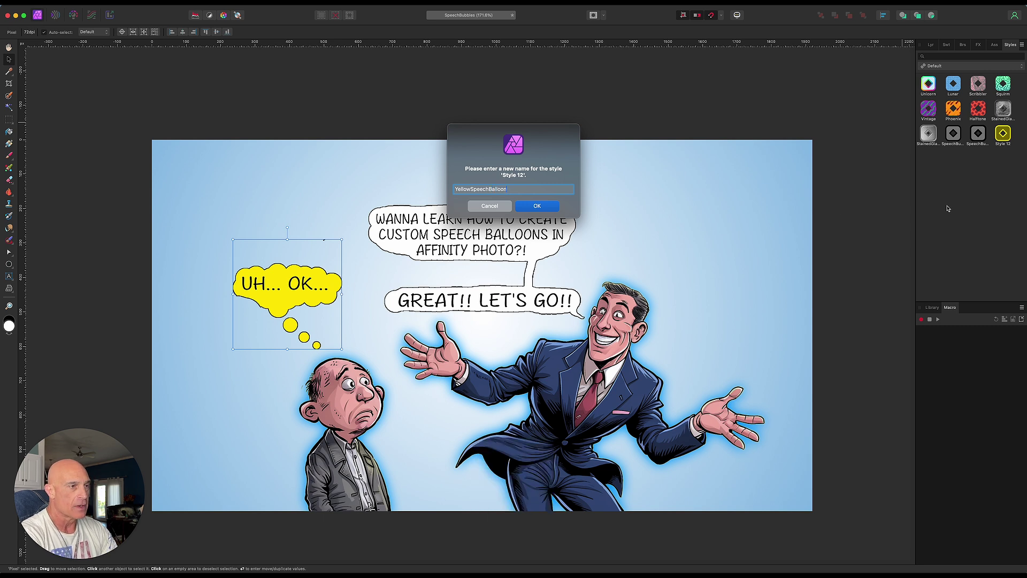
click(553, 210)
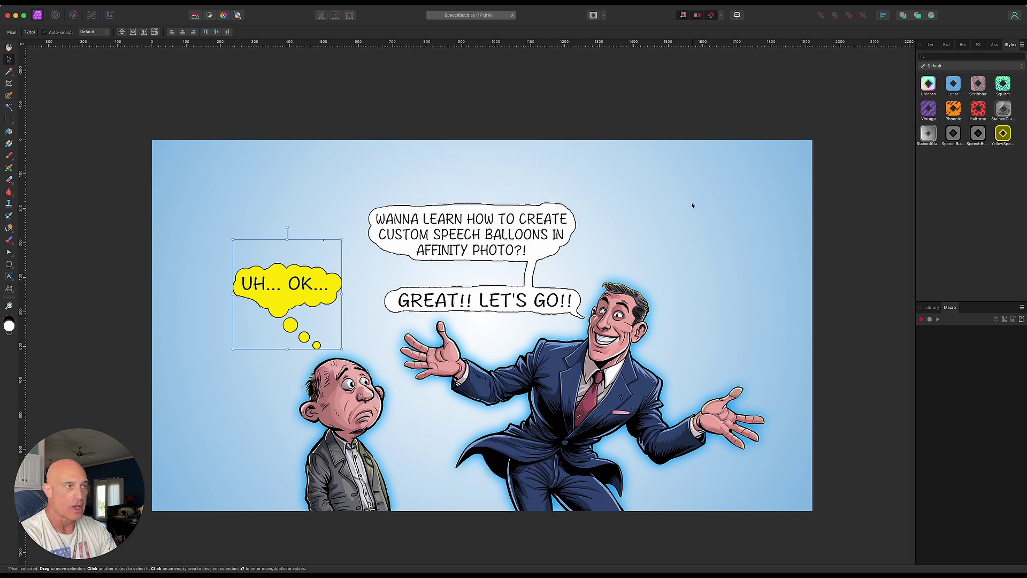